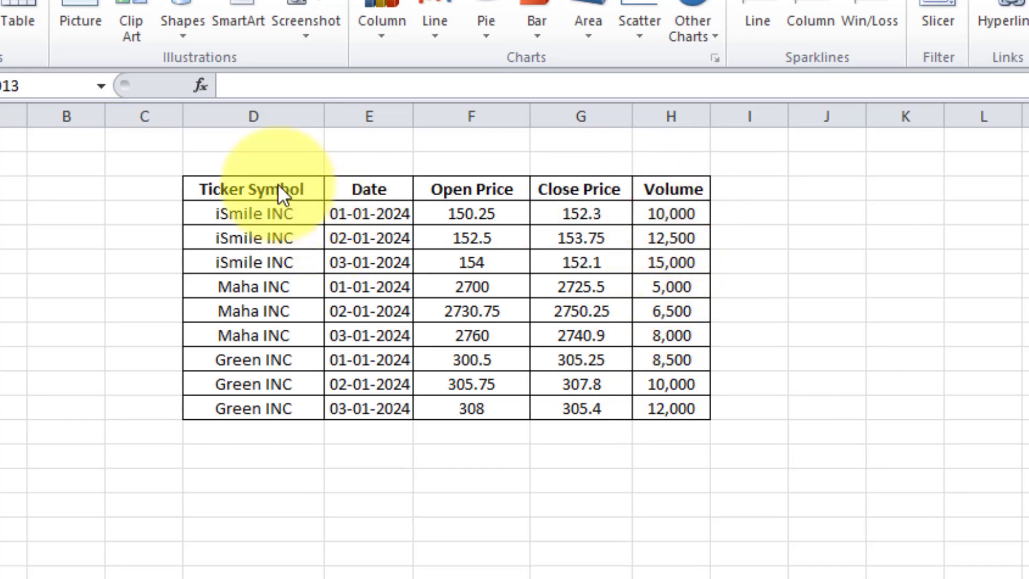
# Format the stock data range D3:H12 as a table with headers
pyautogui.moveTo(308, 186); pyautogui.dragTo(672, 407)
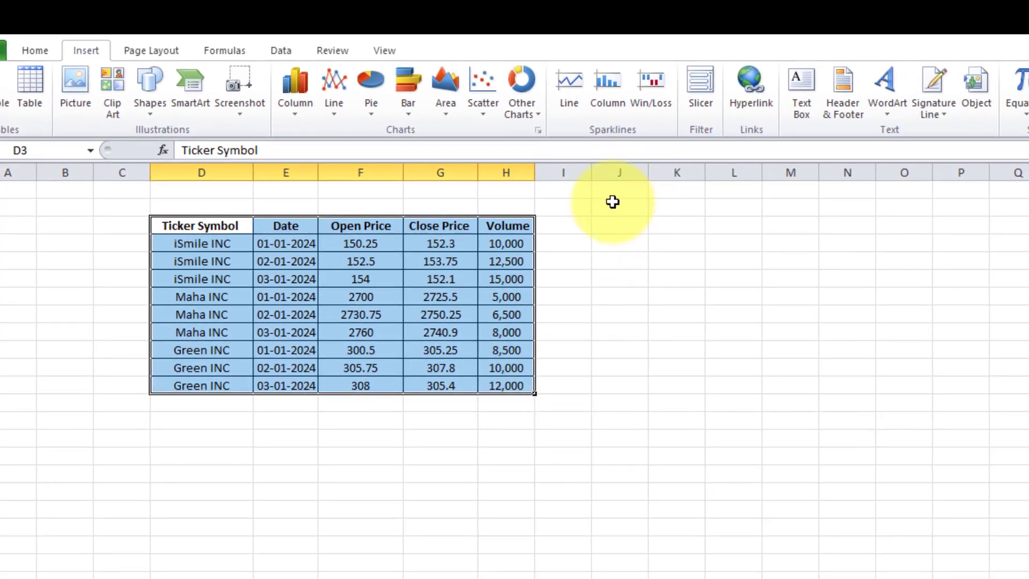
pyautogui.click(34, 49)
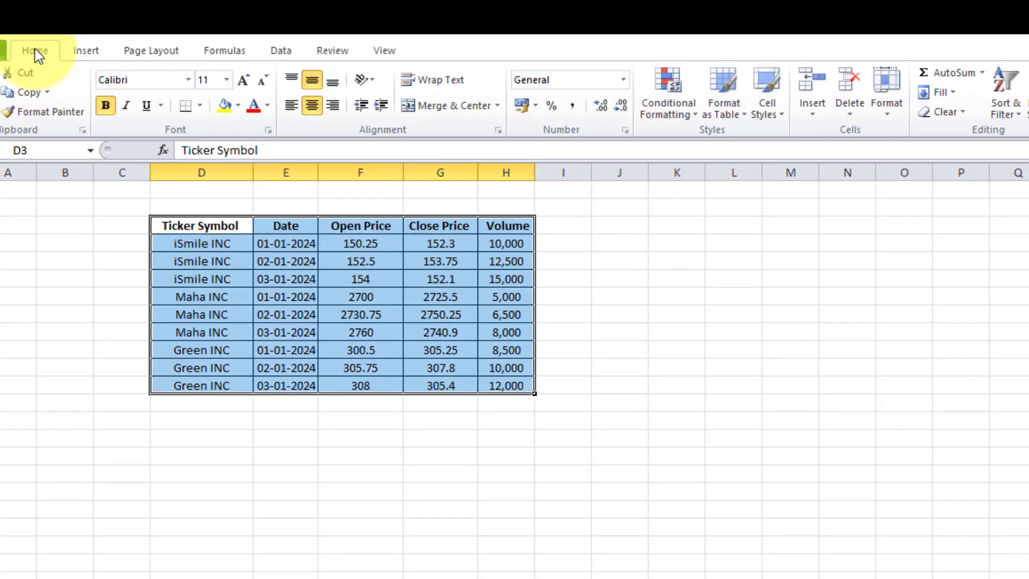
pyautogui.click(731, 95)
pyautogui.click(718, 160)
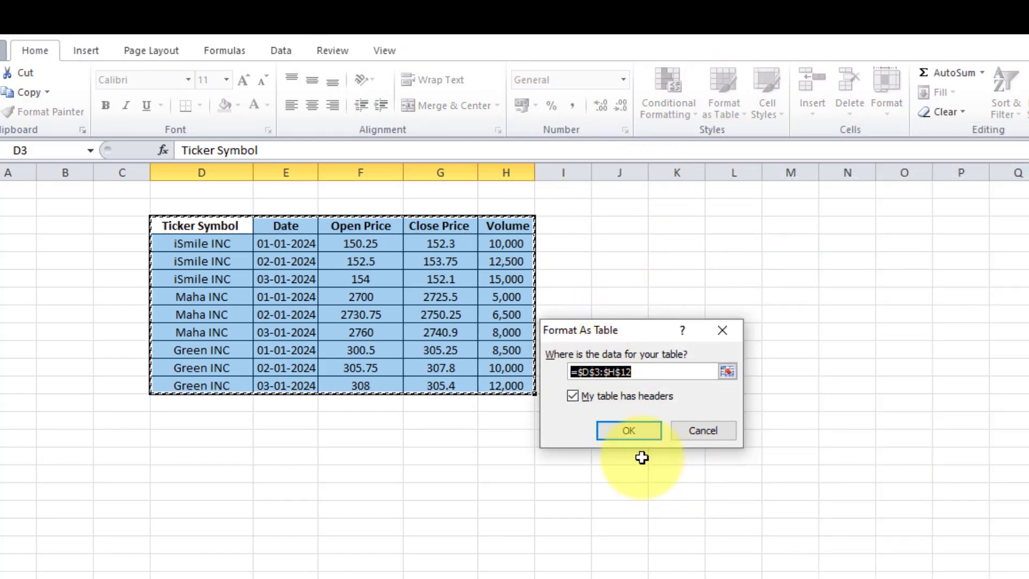
pyautogui.click(630, 435)
pyautogui.click(622, 420)
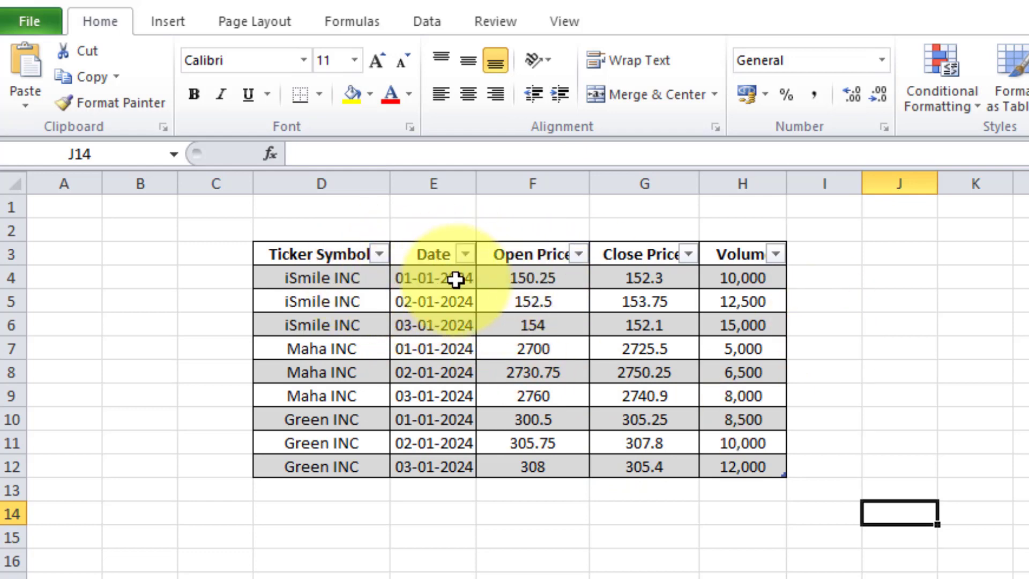
# Create a PivotTable from the whole stock table on a new worksheet
pyautogui.click(337, 258)
pyautogui.moveTo(336, 259); pyautogui.dragTo(711, 460)
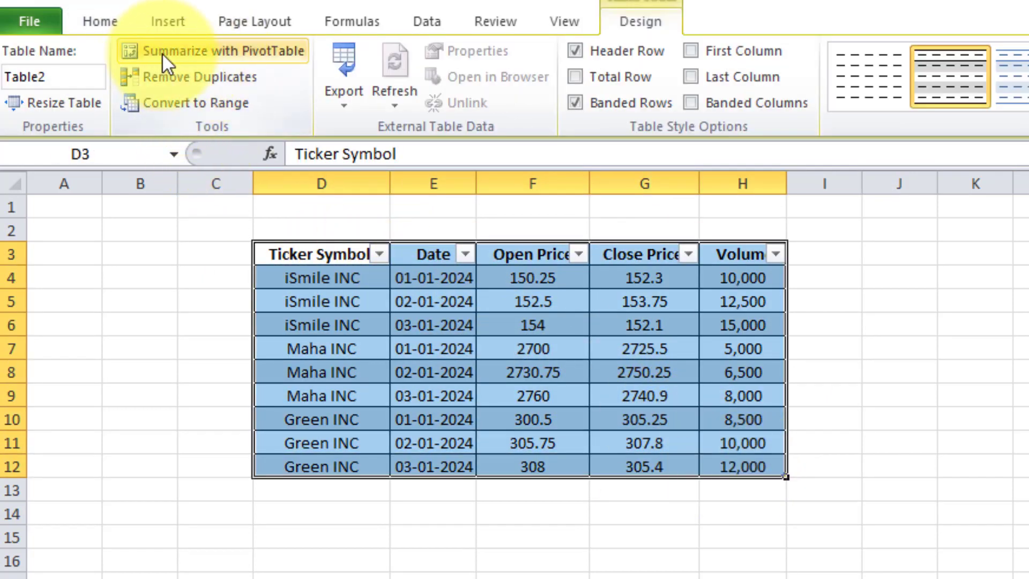
pyautogui.click(178, 22)
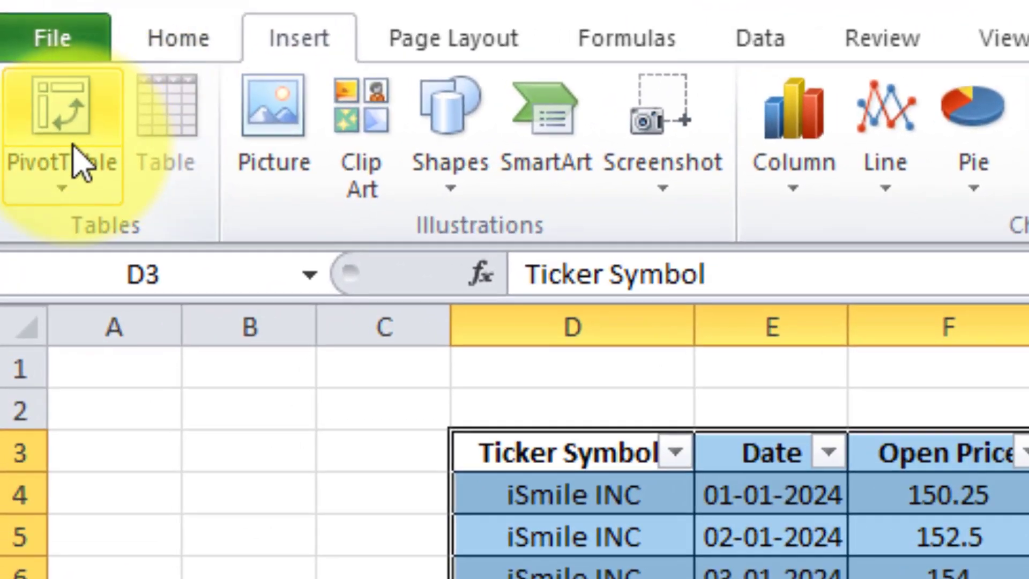
pyautogui.click(38, 99)
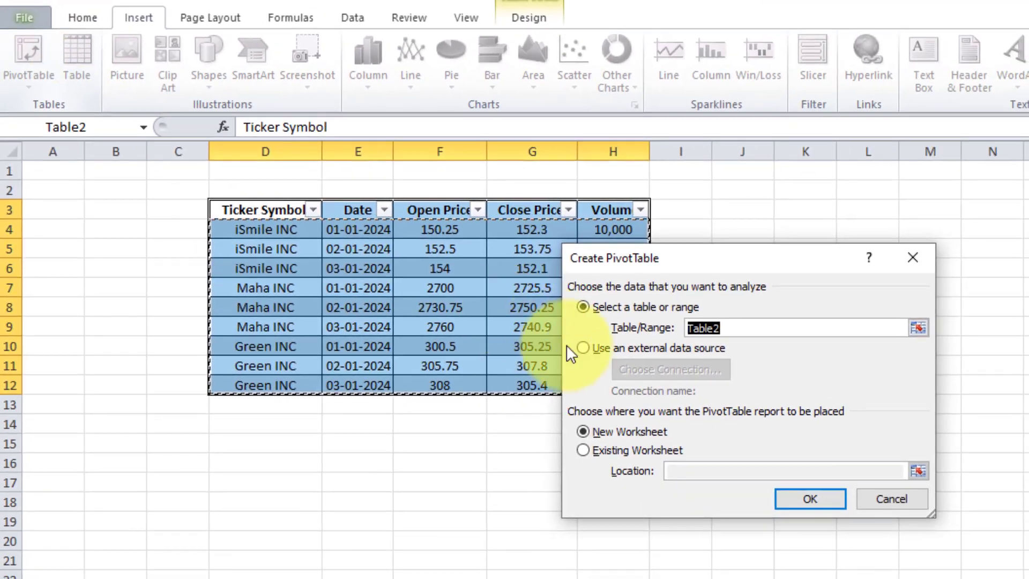
pyautogui.click(810, 500)
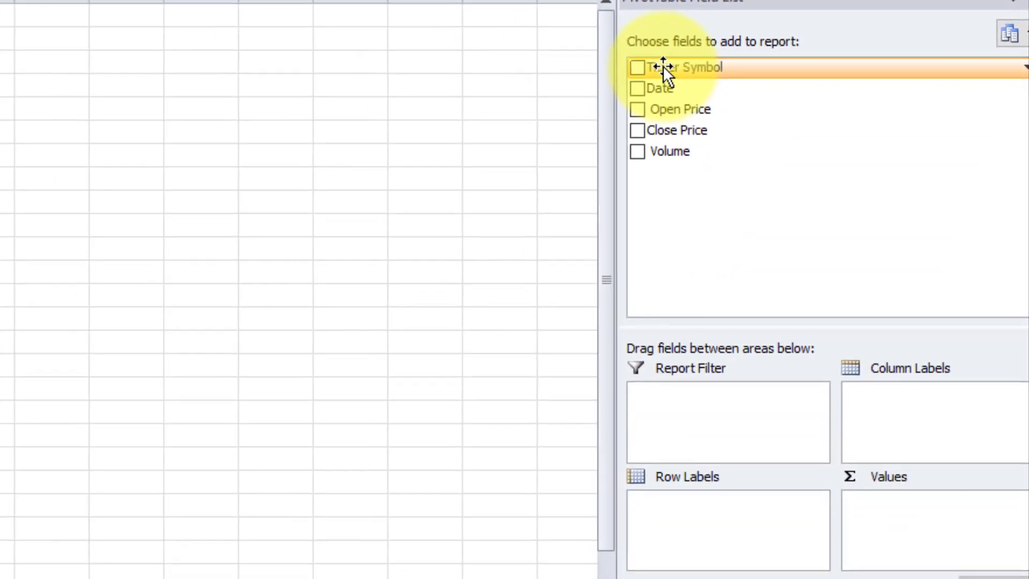
# Lay out the PivotTable with Ticker Symbol as row labels, Volume and Open Price as summed values, and Date as report filter
pyautogui.moveTo(662, 66); pyautogui.dragTo(668, 501)
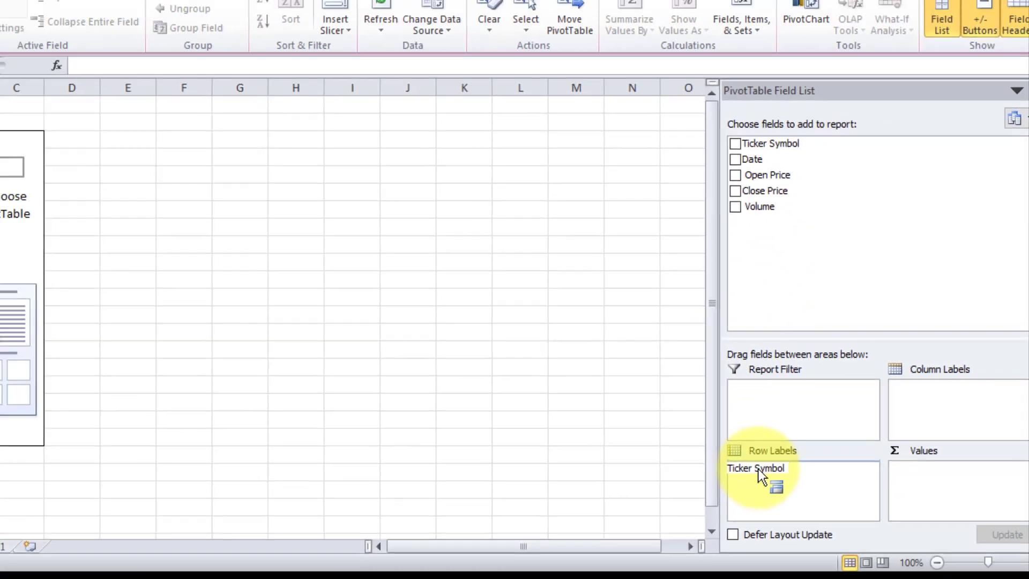
pyautogui.moveTo(758, 468); pyautogui.dragTo(759, 470)
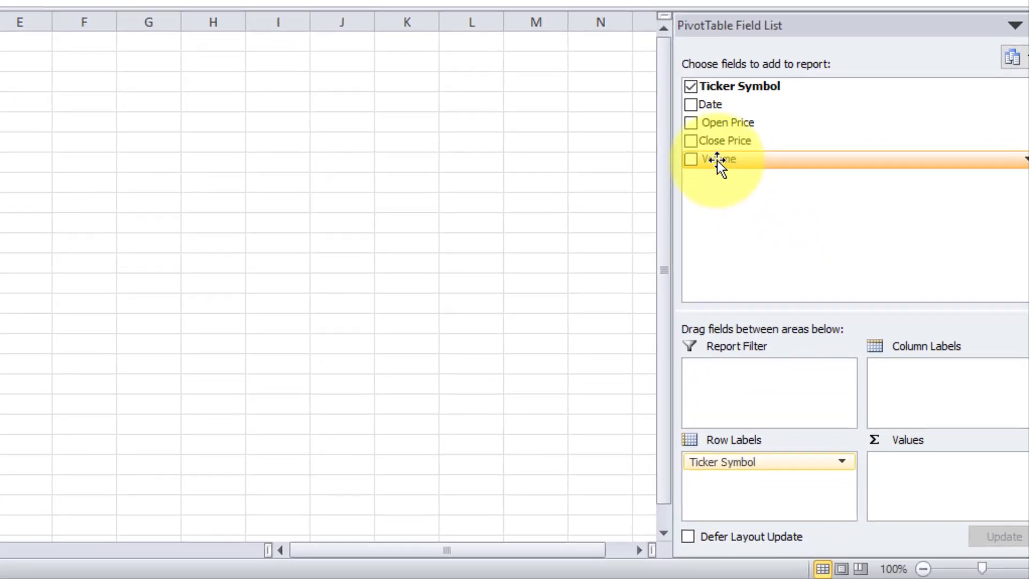
pyautogui.moveTo(716, 160); pyautogui.dragTo(908, 465)
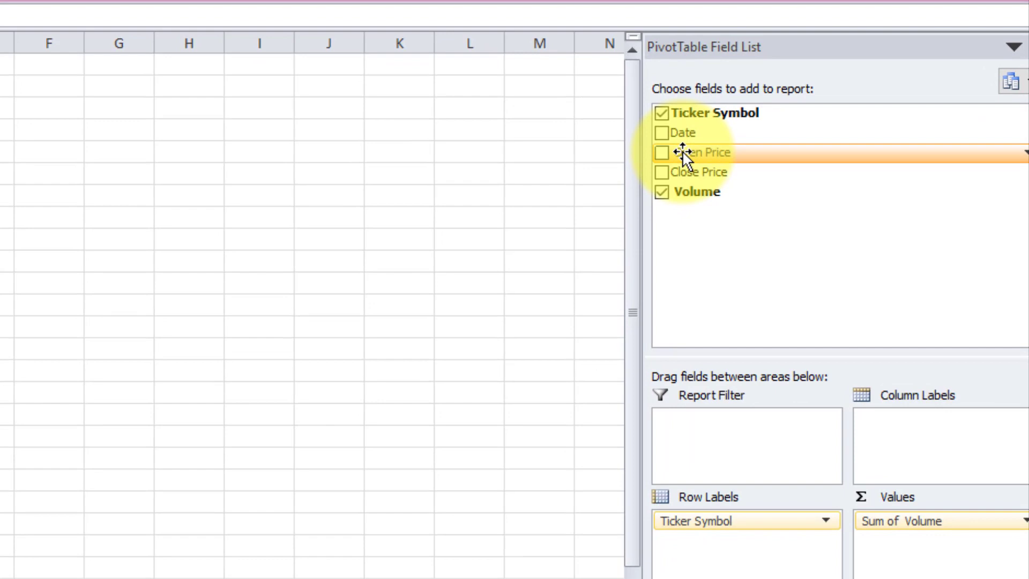
pyautogui.moveTo(711, 172); pyautogui.dragTo(907, 553)
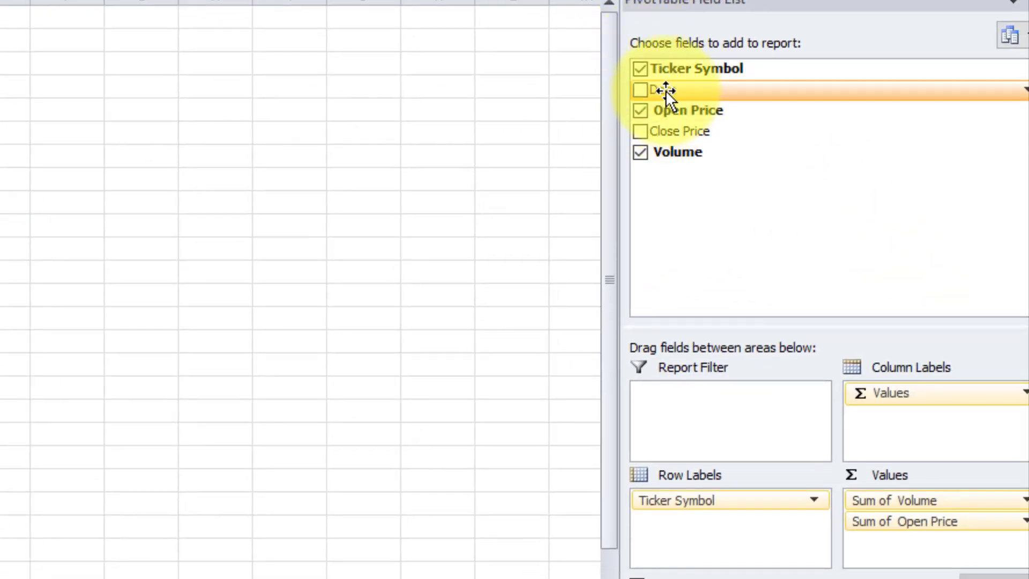
pyautogui.moveTo(666, 90); pyautogui.dragTo(671, 404)
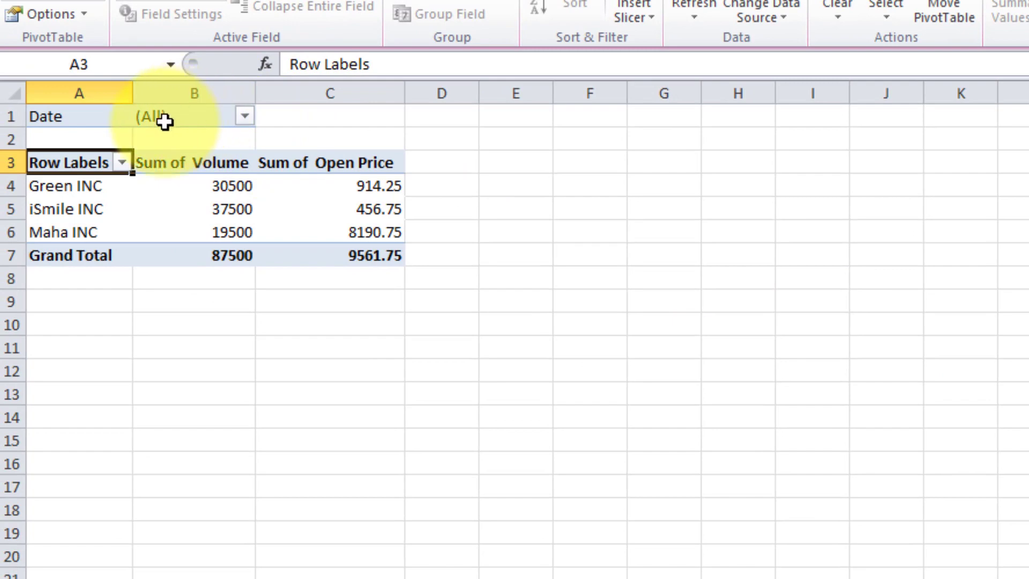
# Filter the PivotTable's Date field to 01-01-2024
pyautogui.click(246, 118)
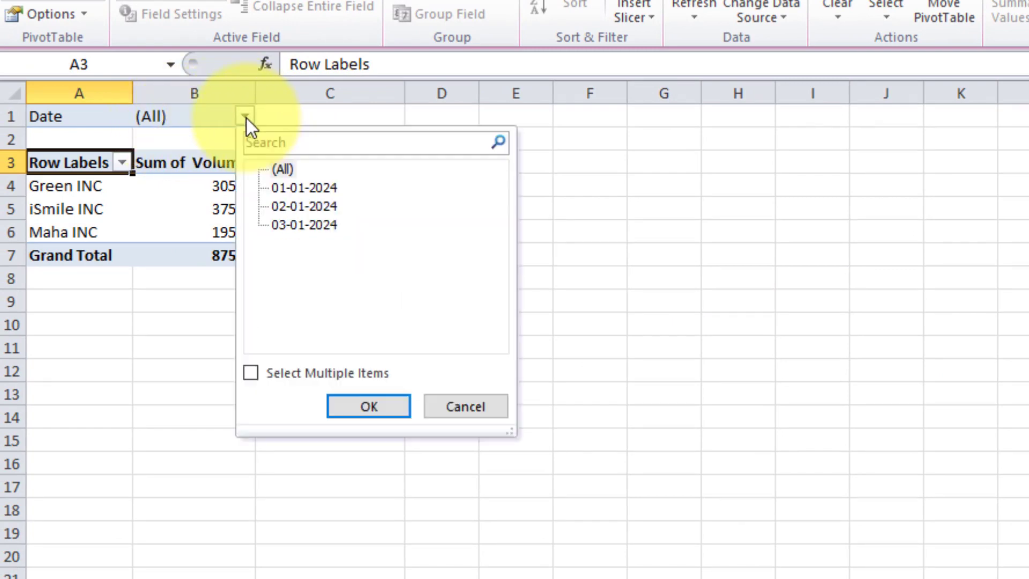
pyautogui.click(304, 189)
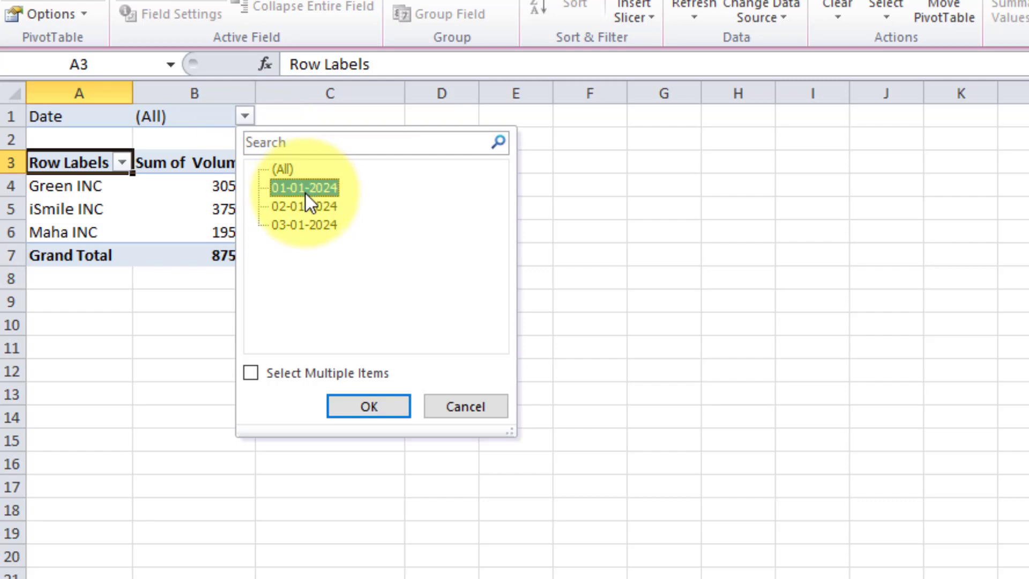
pyautogui.click(352, 405)
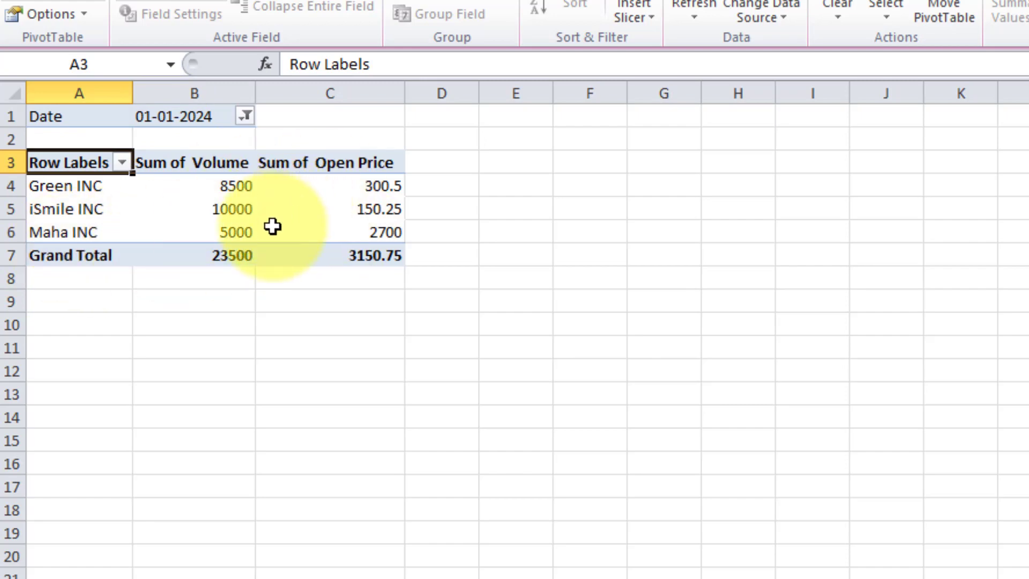
# Switch the PivotTable's Date filter to 02-01-2024
pyautogui.click(247, 116)
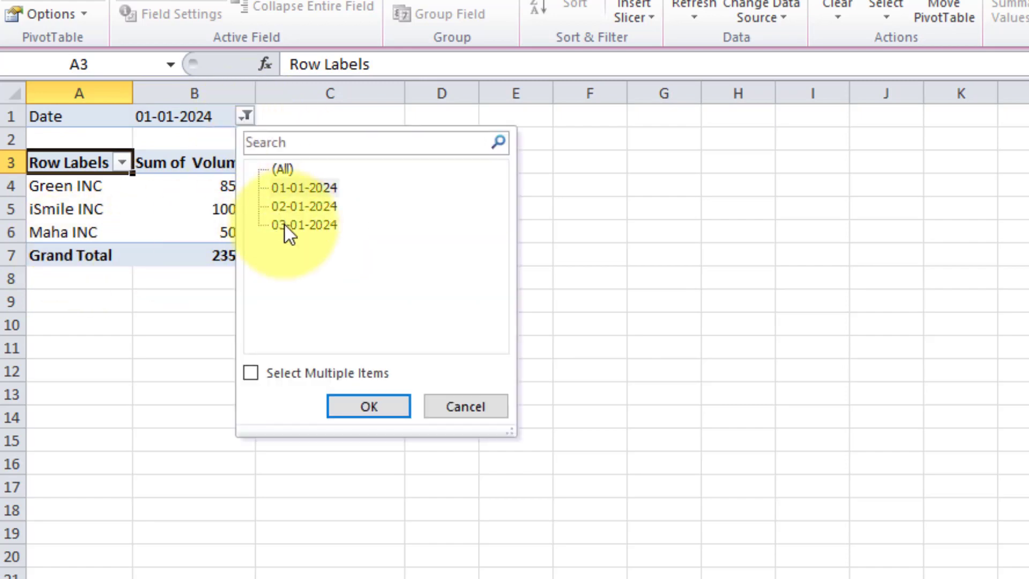
pyautogui.click(305, 207)
pyautogui.click(376, 415)
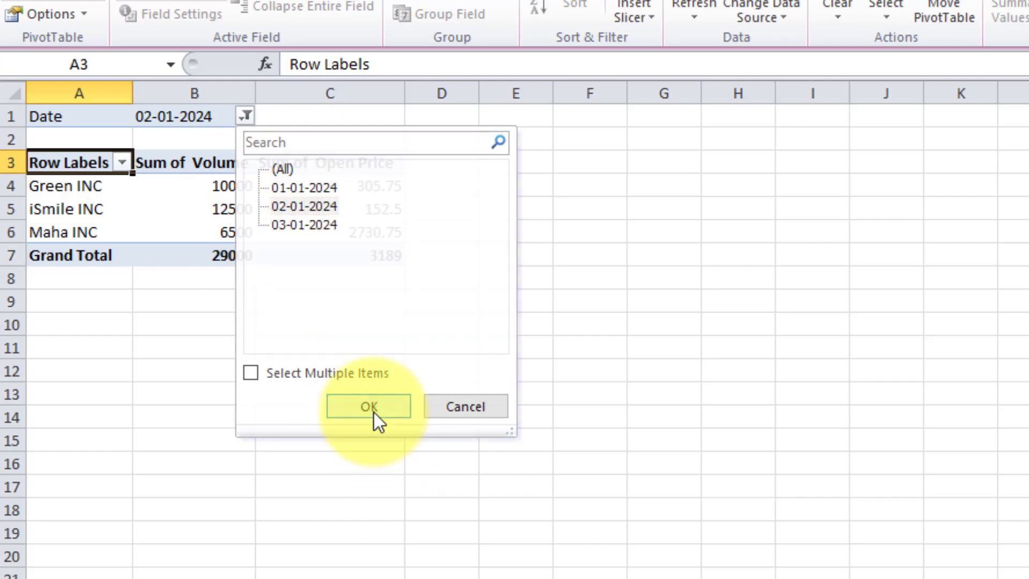
# Change the PivotTable's Date filter to 03-01-2024
pyautogui.click(245, 116)
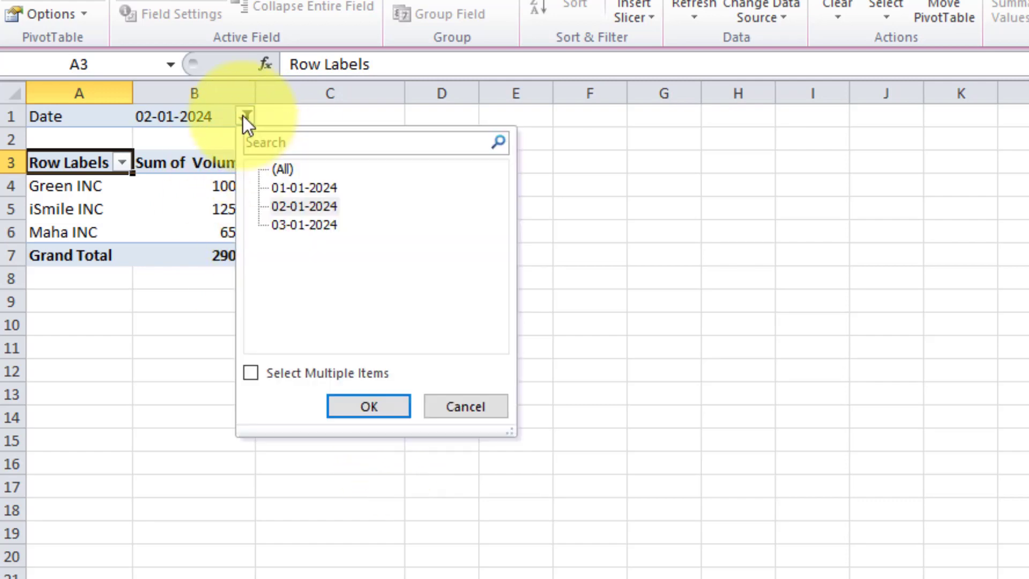
pyautogui.click(303, 224)
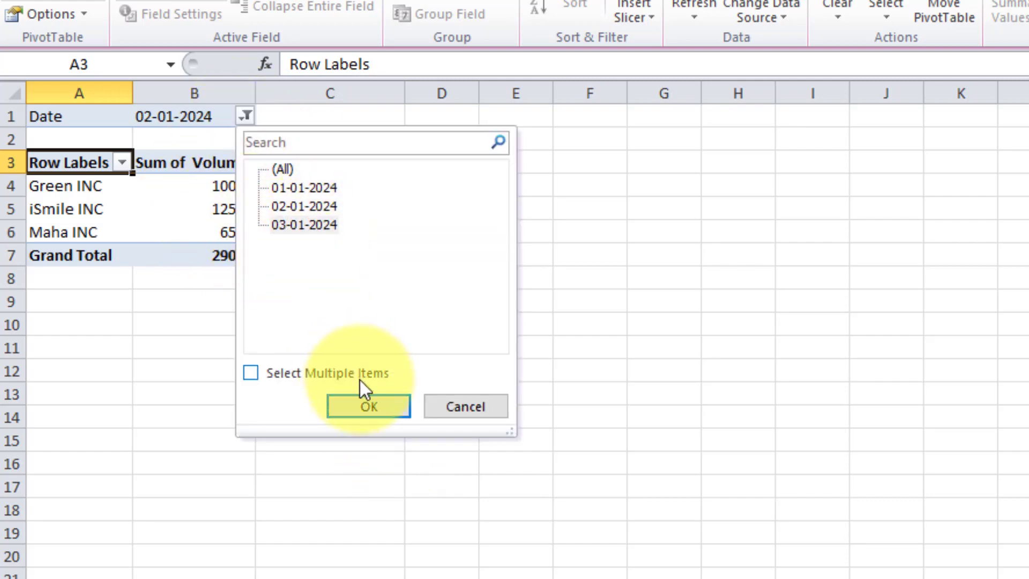
pyautogui.click(370, 406)
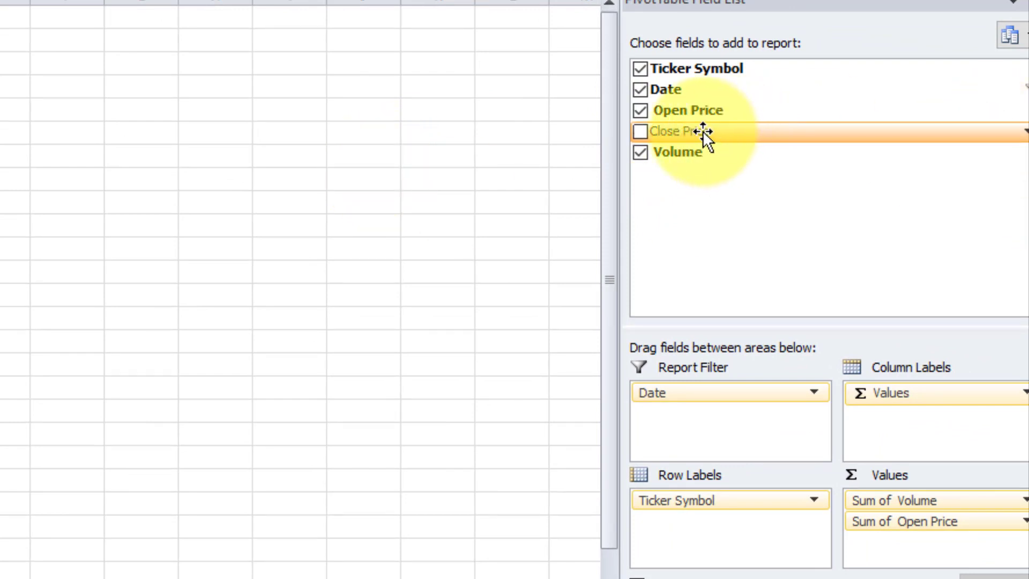
# Add Close Price as a summed value in the PivotTable and remove Date from the report filter
pyautogui.moveTo(704, 132); pyautogui.dragTo(886, 539)
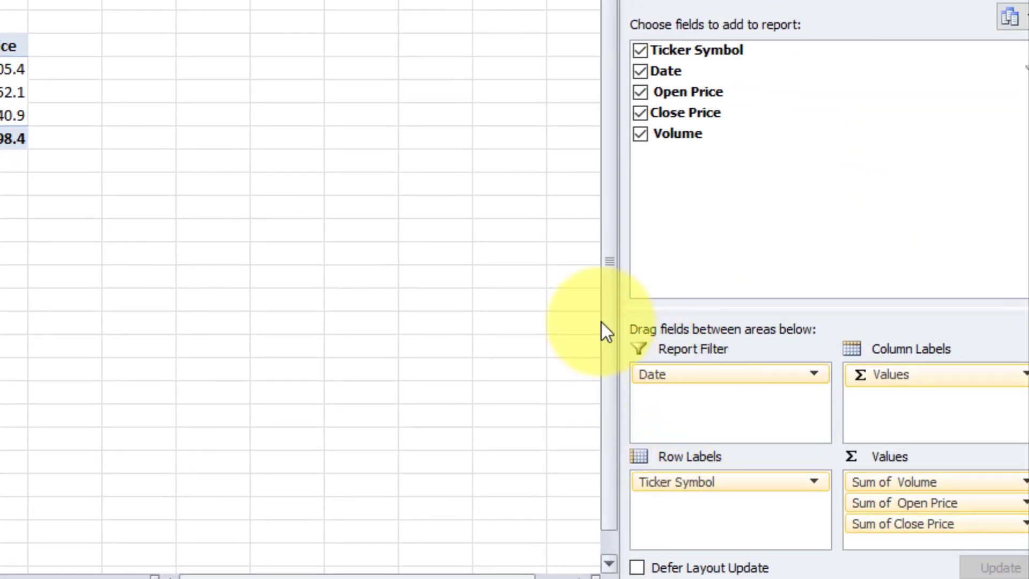
pyautogui.moveTo(685, 373); pyautogui.dragTo(515, 403)
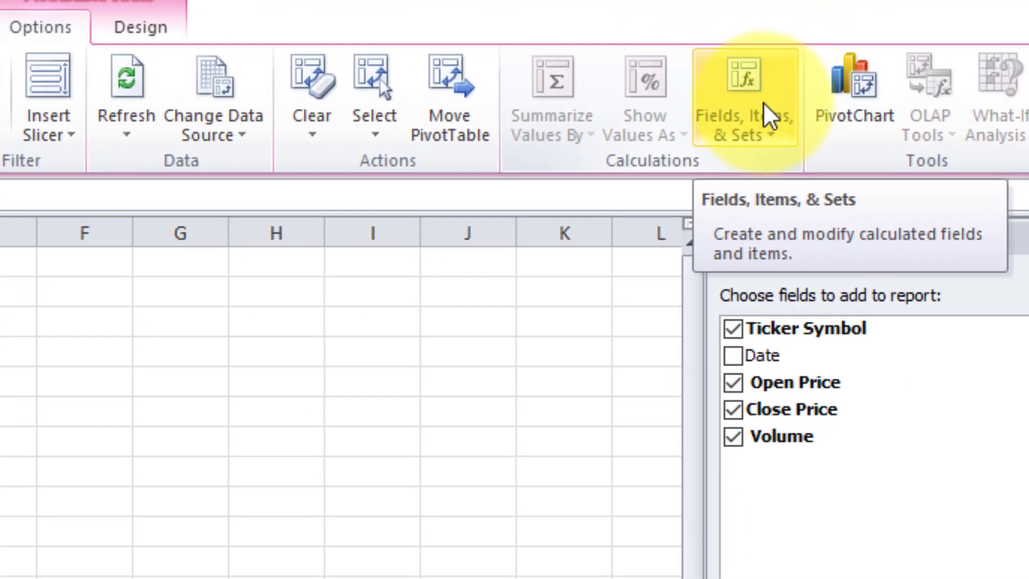
# Start a new PivotTable calculated field and name it Profit
pyautogui.click(765, 115)
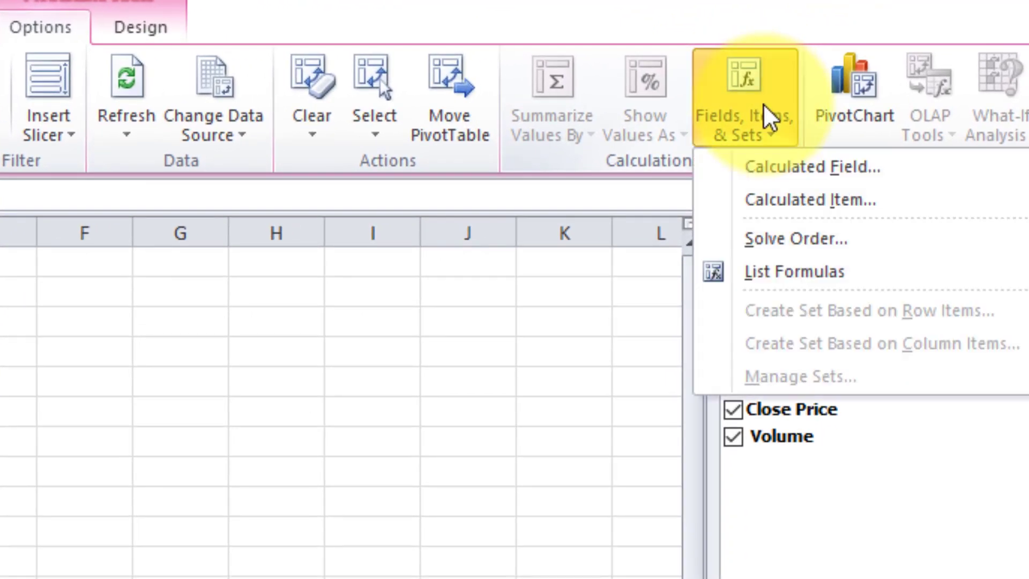
pyautogui.click(782, 166)
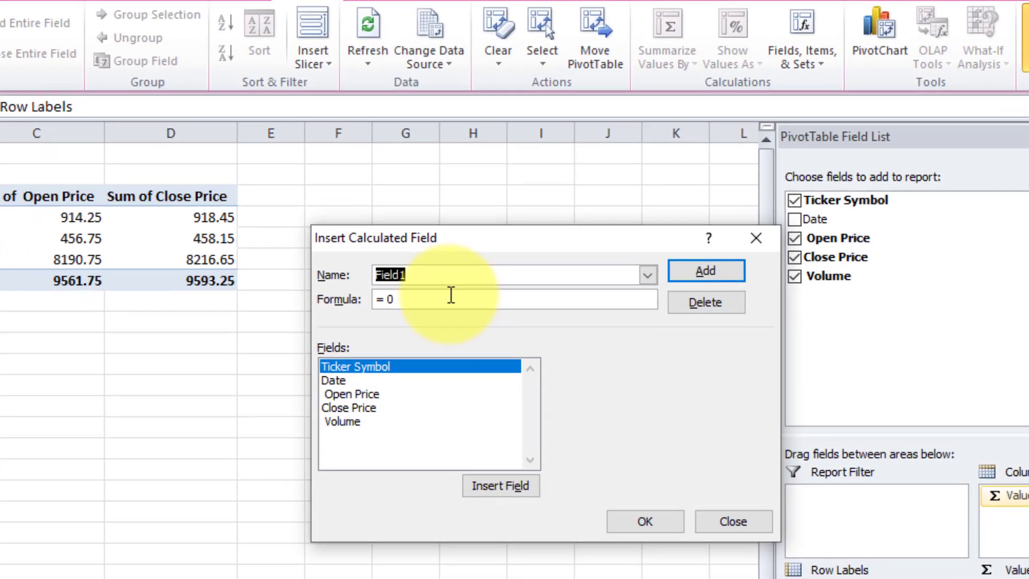
pyautogui.press('BackSpace')
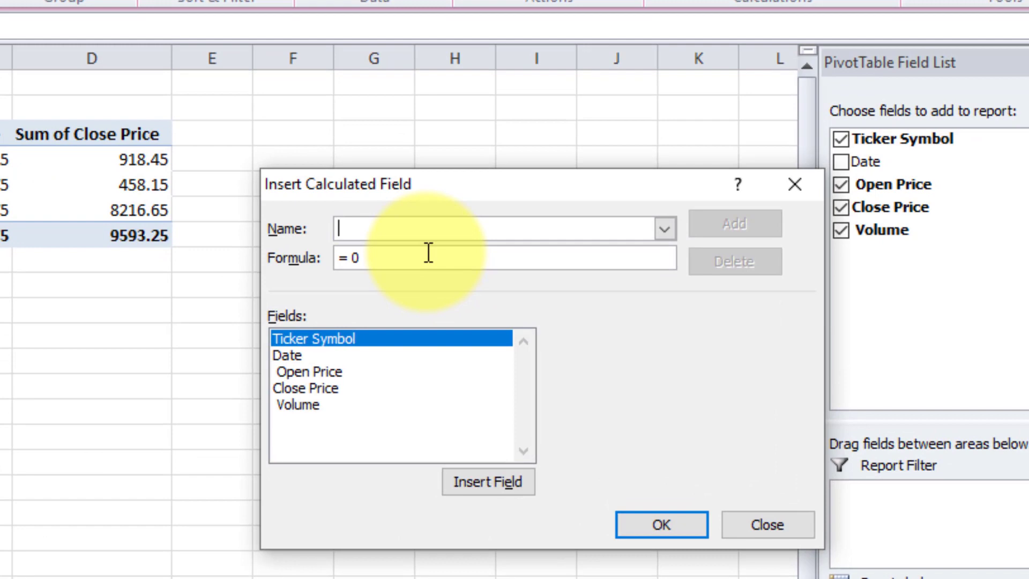
pyautogui.write('Profit')
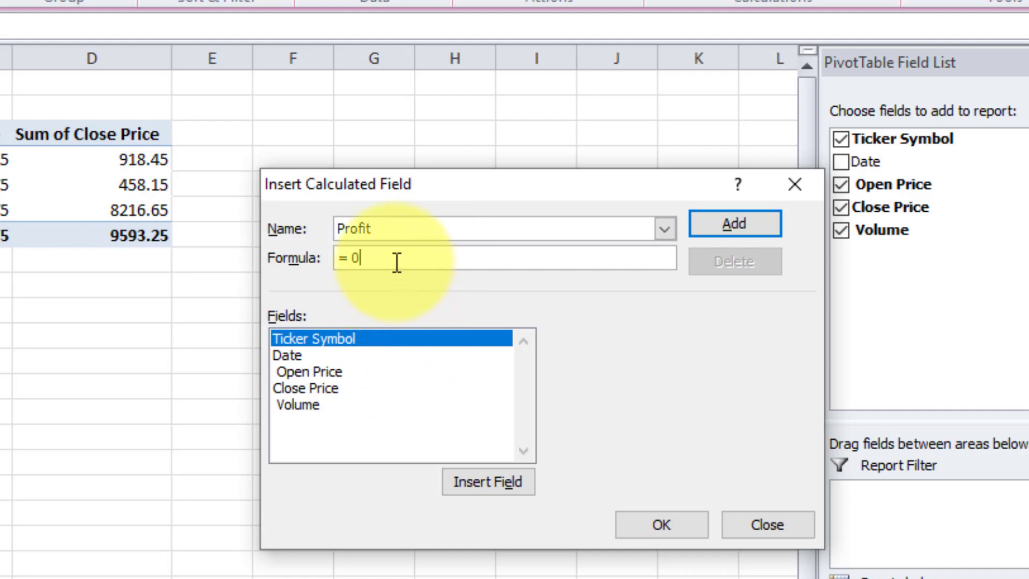
# Set the Profit formula to Close Price minus Open Price and add the calculated field to the PivotTable
pyautogui.click(308, 390)
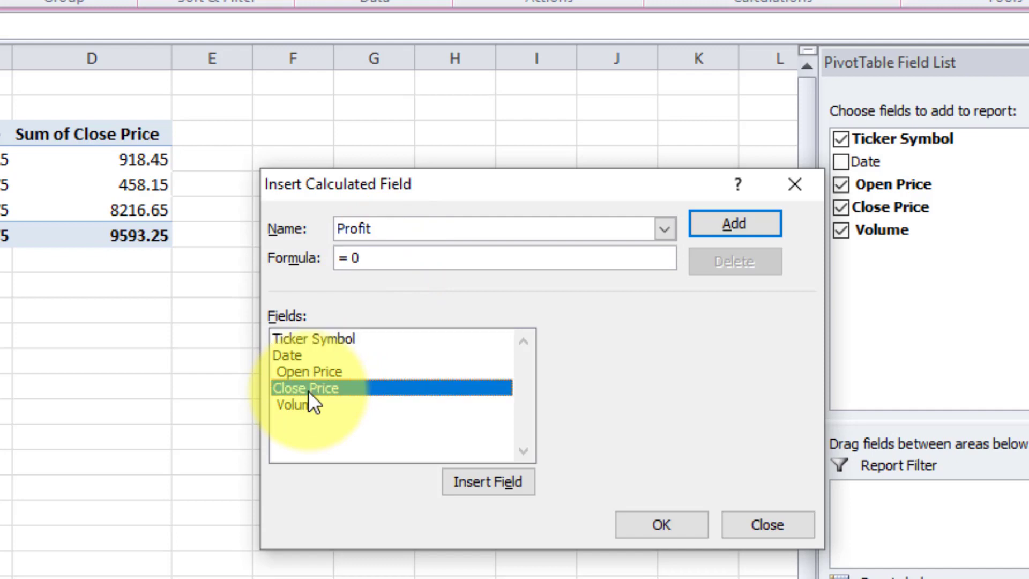
pyautogui.click(501, 481)
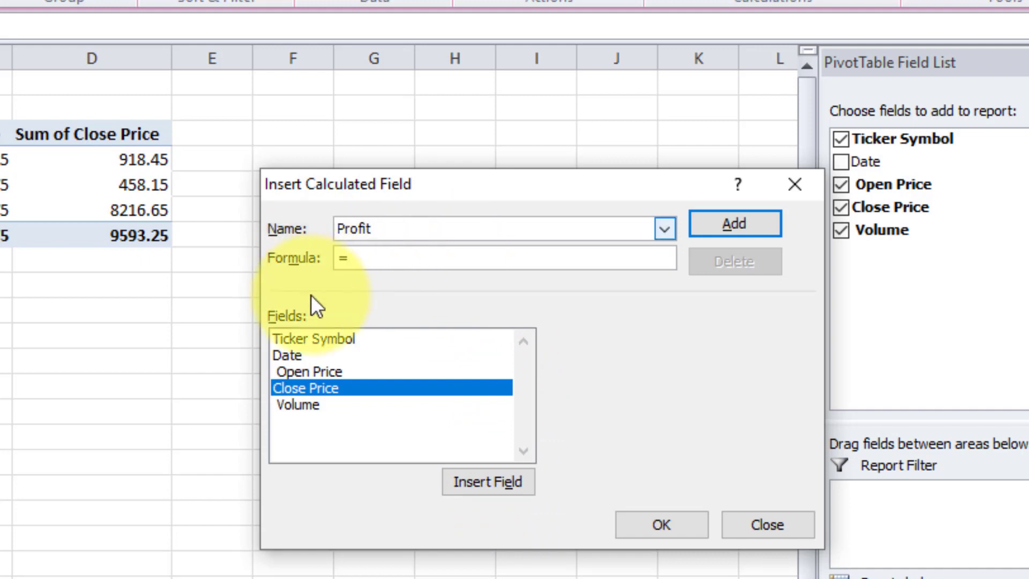
pyautogui.click(347, 390)
pyautogui.click(490, 487)
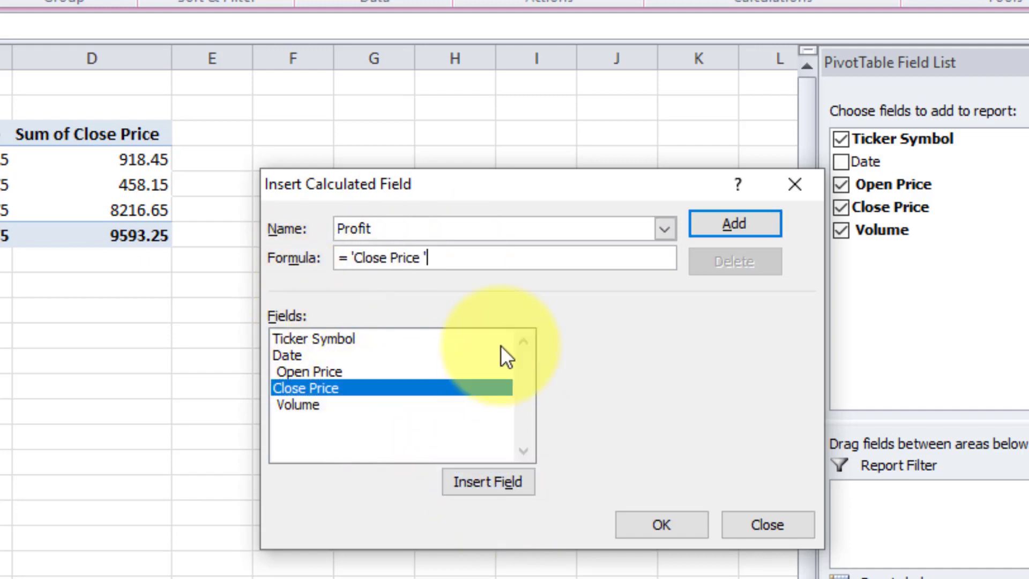
pyautogui.write('-')
pyautogui.click(323, 371)
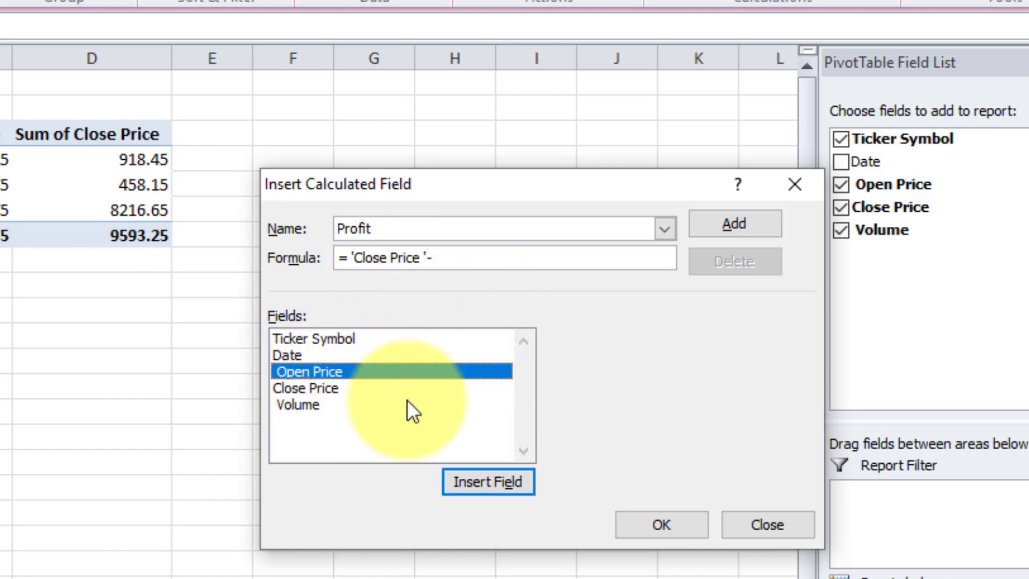
pyautogui.click(504, 489)
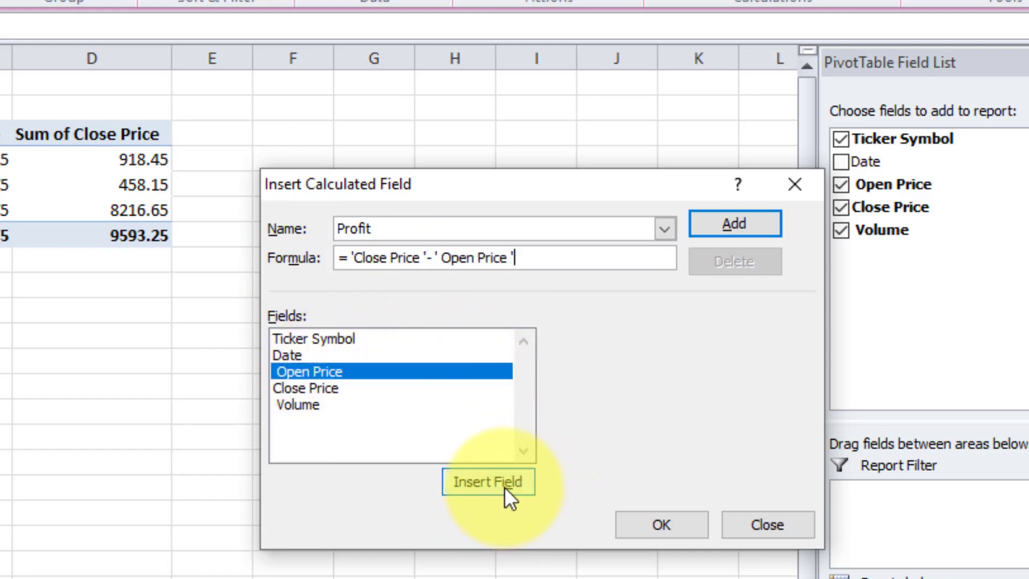
pyautogui.click(729, 219)
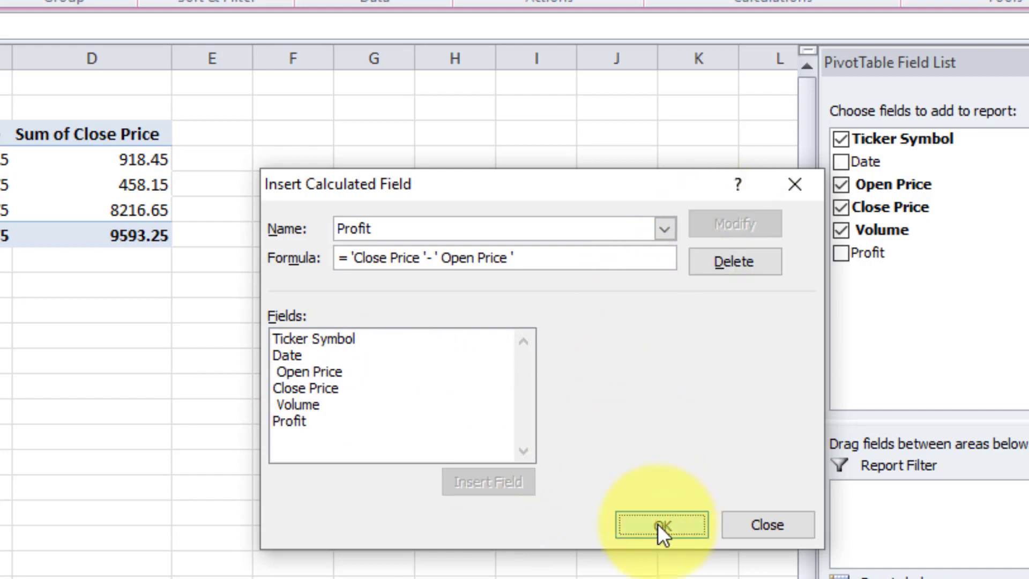
pyautogui.click(660, 524)
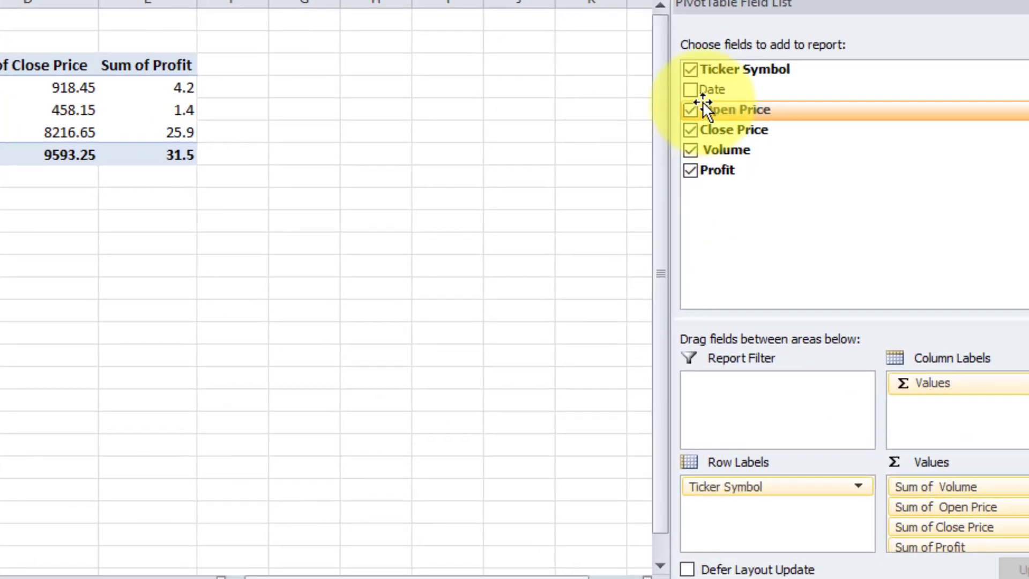
# Put the Date field back into the PivotTable as report filter
pyautogui.moveTo(704, 91); pyautogui.dragTo(719, 403)
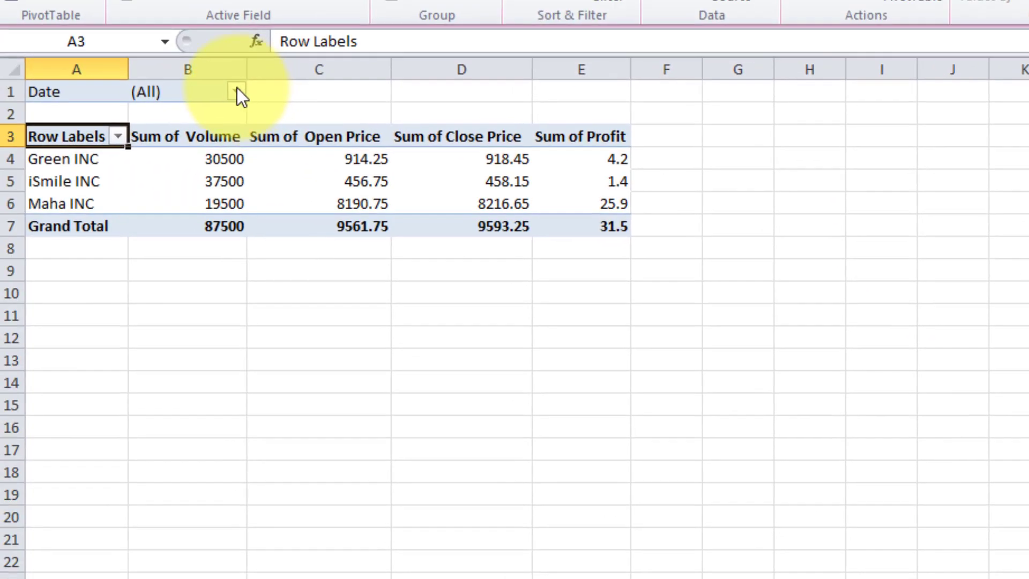
# Filter the PivotTable's Date report filter to show only 01-01-2024
pyautogui.click(237, 92)
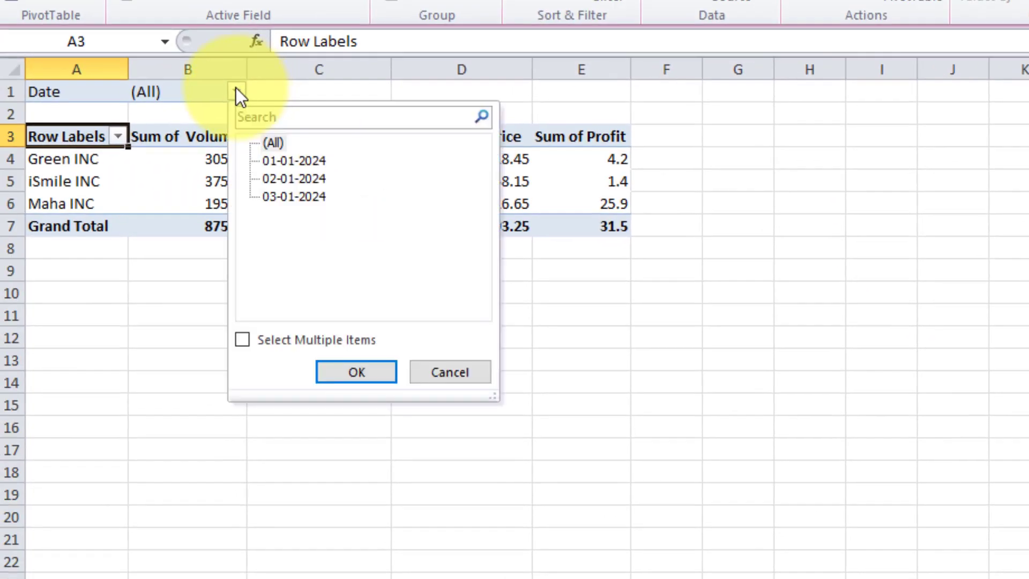
pyautogui.click(276, 158)
pyautogui.click(356, 371)
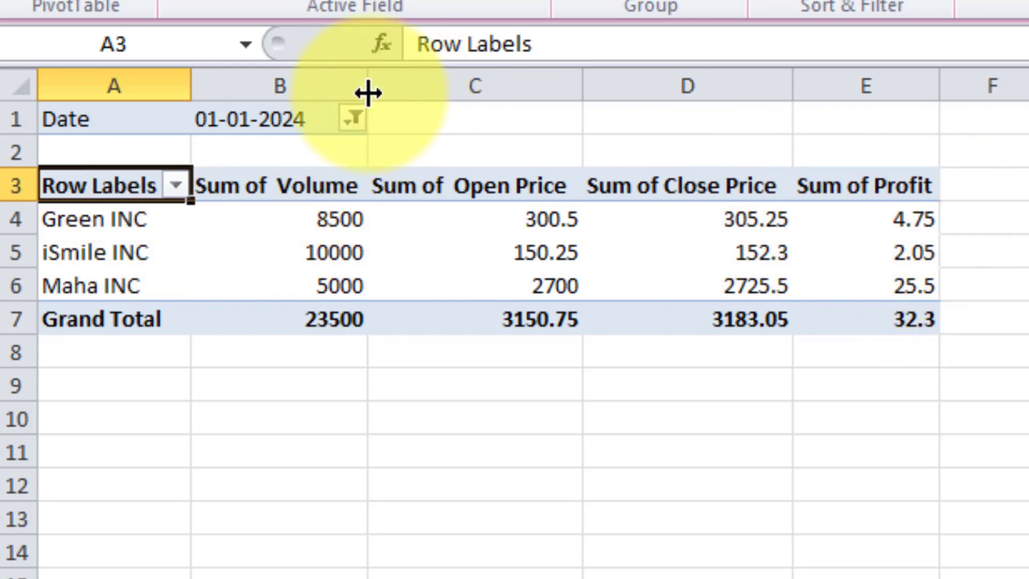
# Switch the PivotTable's Date report filter to 02-01-2024
pyautogui.click(353, 119)
pyautogui.click(438, 257)
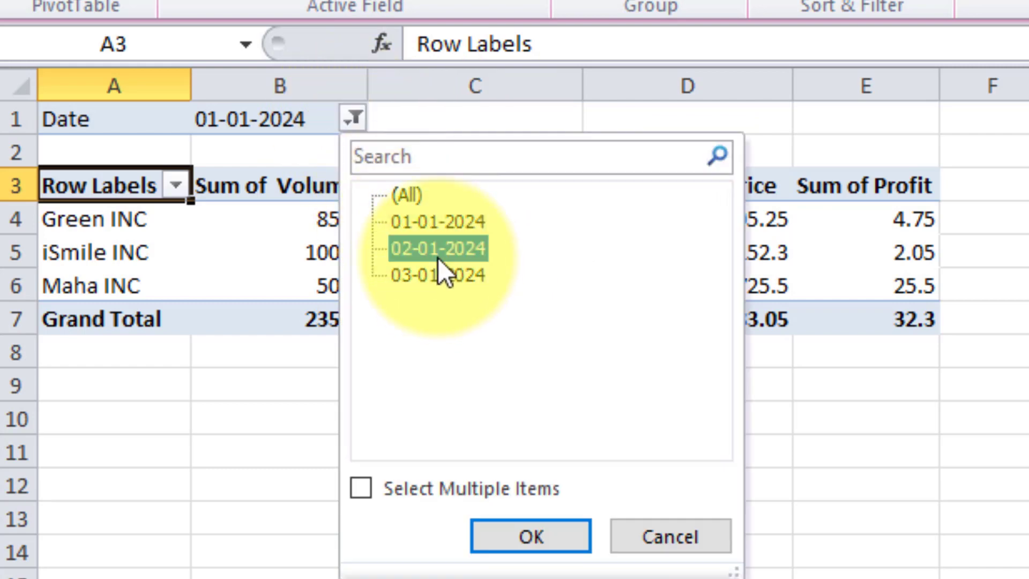
pyautogui.click(531, 537)
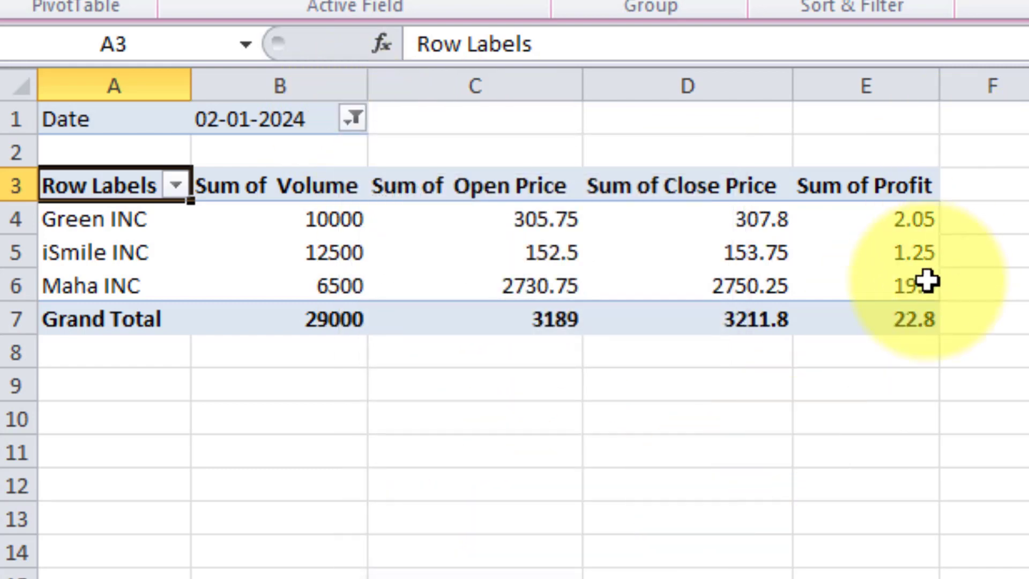
# Set the PivotTable's Date report filter to 03-01-2024
pyautogui.click(348, 107)
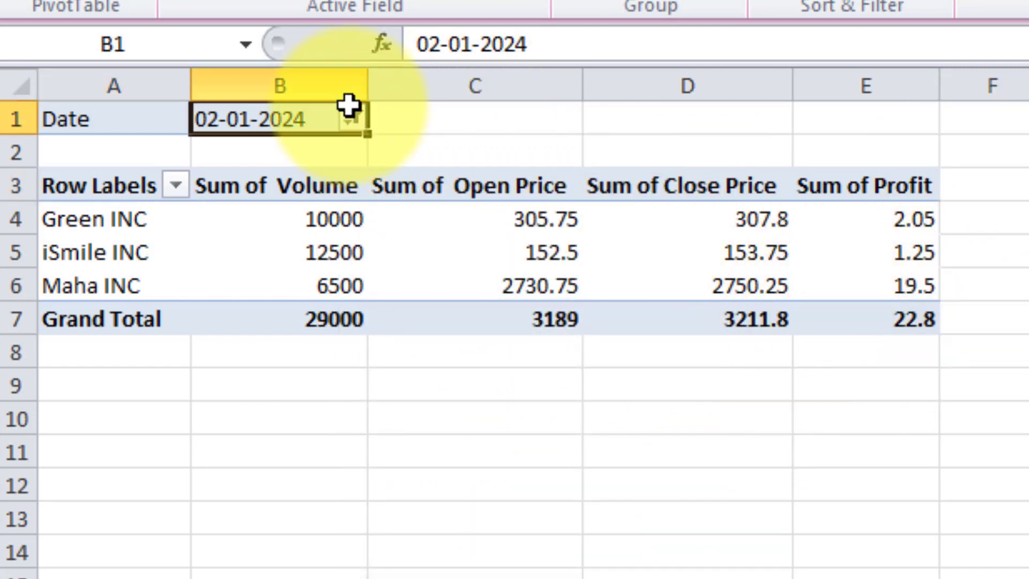
pyautogui.click(353, 120)
pyautogui.click(424, 274)
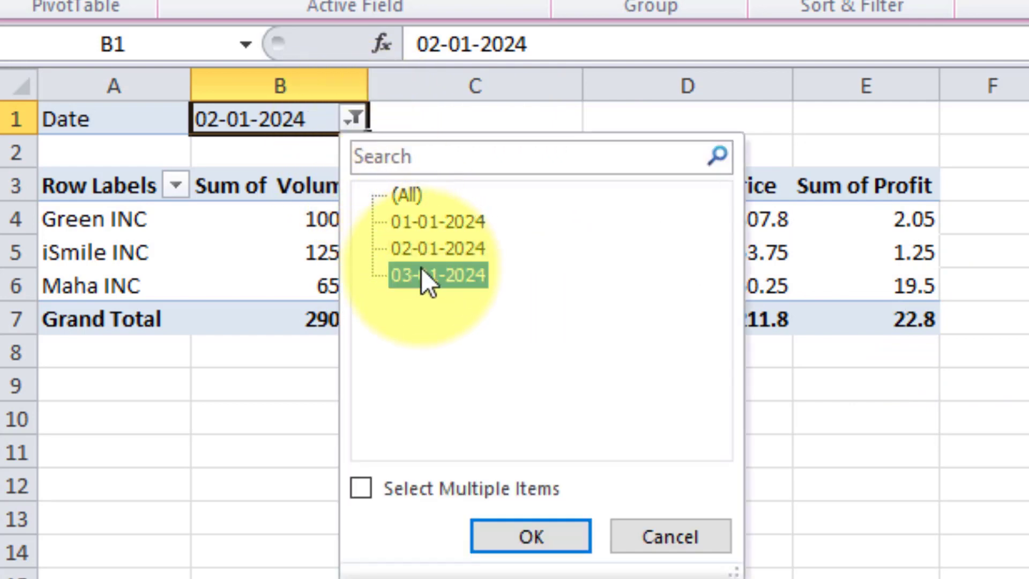
pyautogui.click(534, 538)
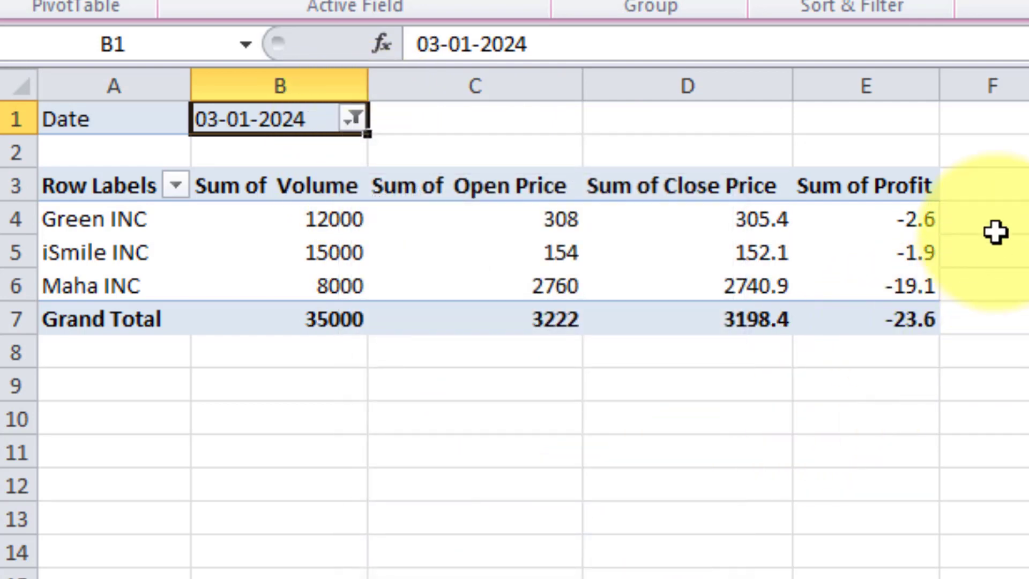